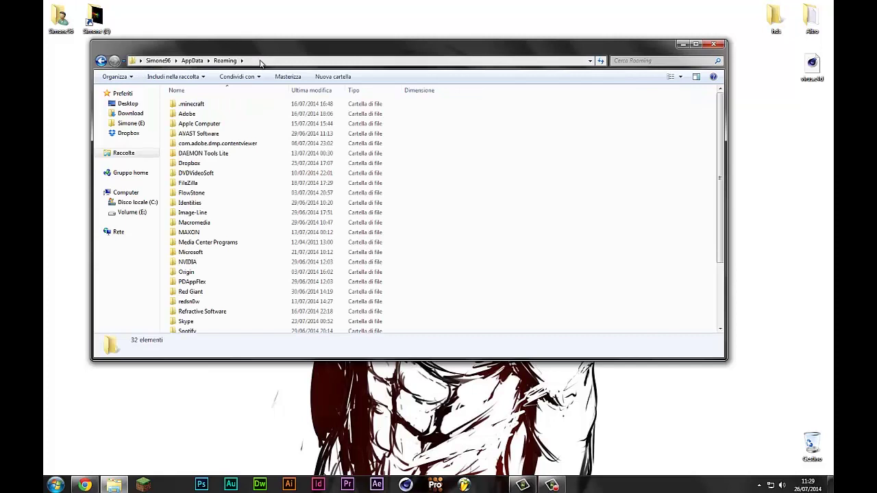
Step: Close the Roaming folder window
{"action": "left_click_drag", "start_coordinate": [495, 124], "coordinate": [572, 213]}
{"action": "scroll", "coordinate": [208, 196], "scroll_direction": "down", "scroll_amount": 1}
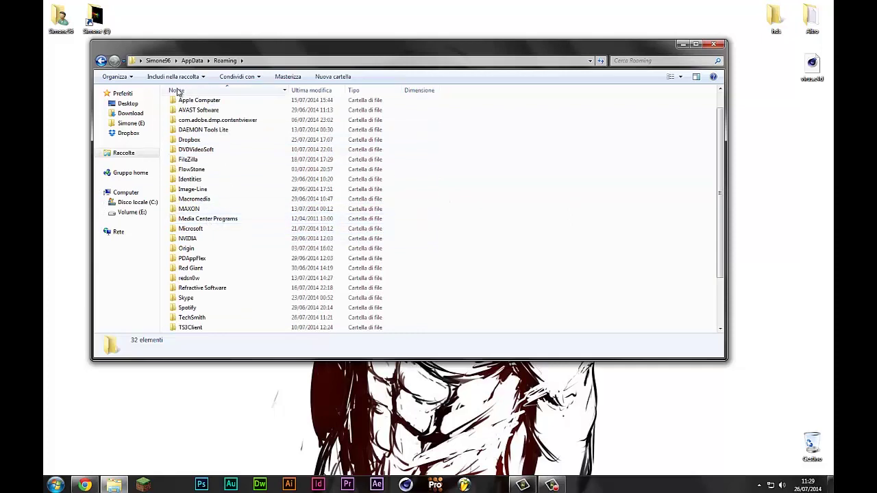
{"action": "left_click", "coordinate": [714, 45]}
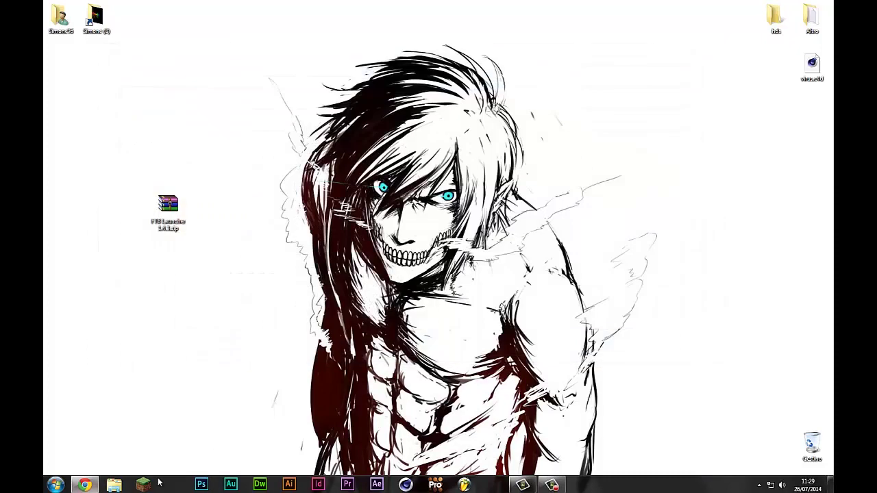
Step: Open the FTB folder in E:\Programmi\Minecraft and move its window clear of the launcher archive on the desktop
{"action": "right_click", "coordinate": [114, 485]}
{"action": "left_click", "coordinate": [82, 427]}
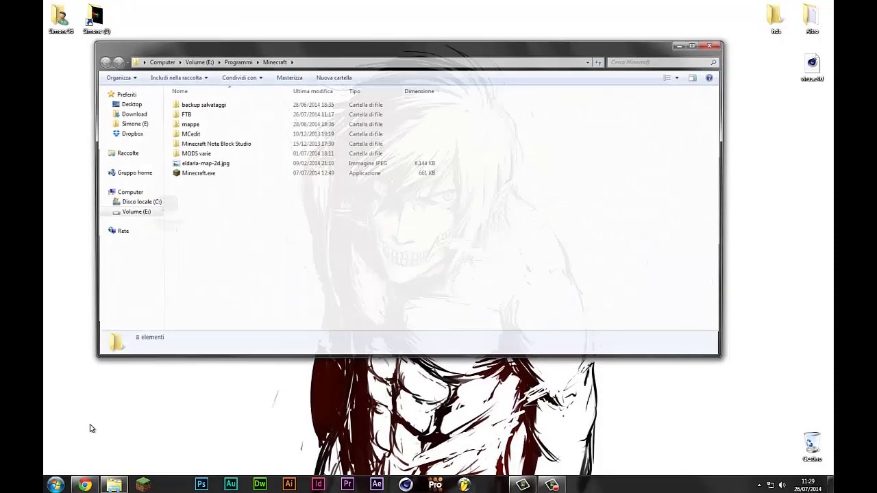
{"action": "left_click", "coordinate": [203, 118]}
{"action": "double_click", "coordinate": [199, 116]}
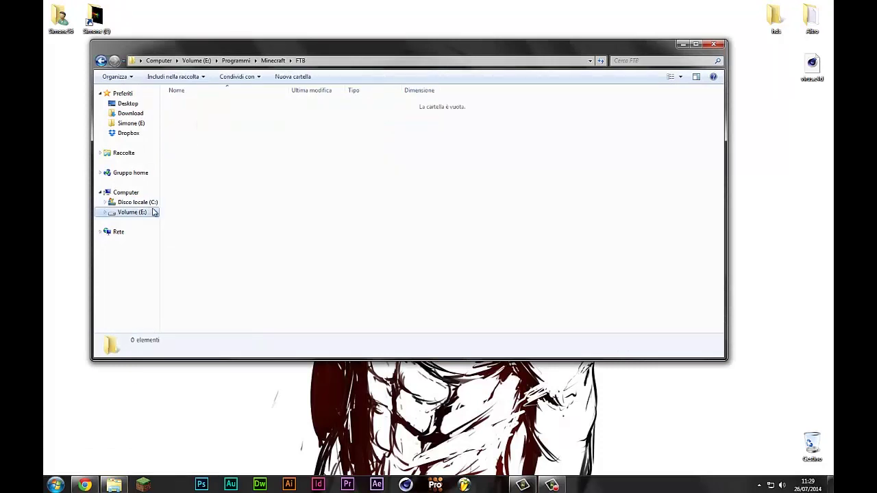
{"action": "left_click_drag", "start_coordinate": [204, 162], "coordinate": [429, 76]}
{"action": "left_click_drag", "start_coordinate": [458, 238], "coordinate": [439, 142]}
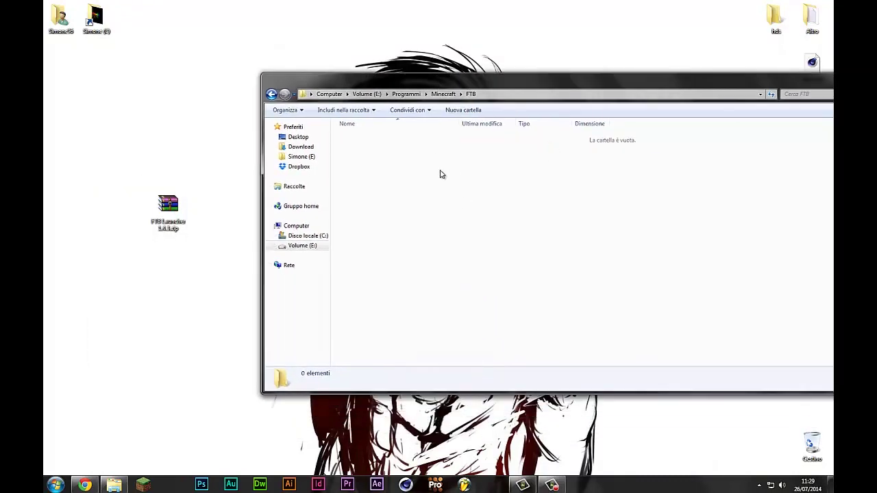
{"action": "left_click_drag", "start_coordinate": [506, 81], "coordinate": [511, 61]}
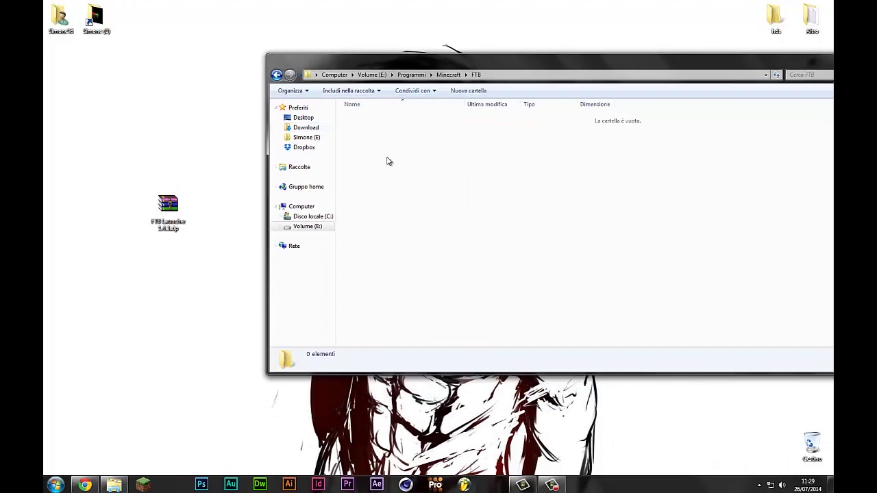
Step: Extract FTB_cracked_1.4.3.jar from FTB Launcher 1.4.3.zip into the FTB folder and close the archive
{"action": "double_click", "coordinate": [179, 214]}
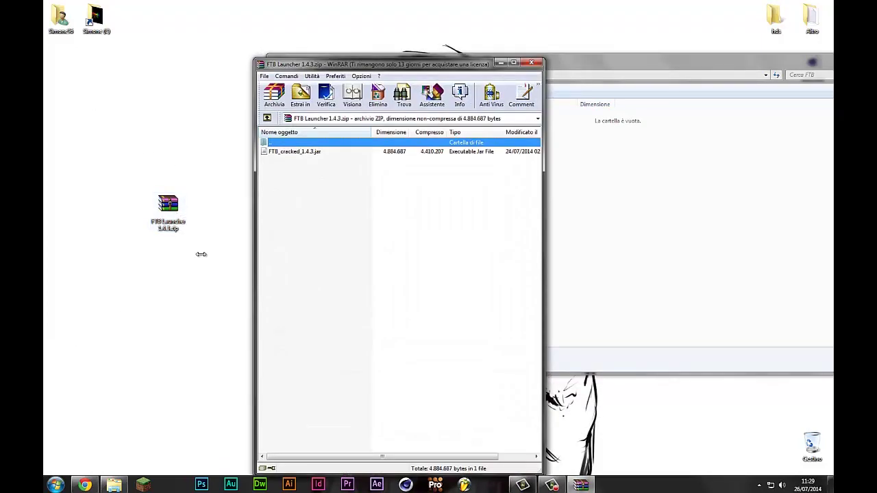
{"action": "left_click_drag", "start_coordinate": [294, 66], "coordinate": [277, 39]}
{"action": "left_click", "coordinate": [302, 128]}
{"action": "left_click_drag", "start_coordinate": [301, 127], "coordinate": [600, 215]}
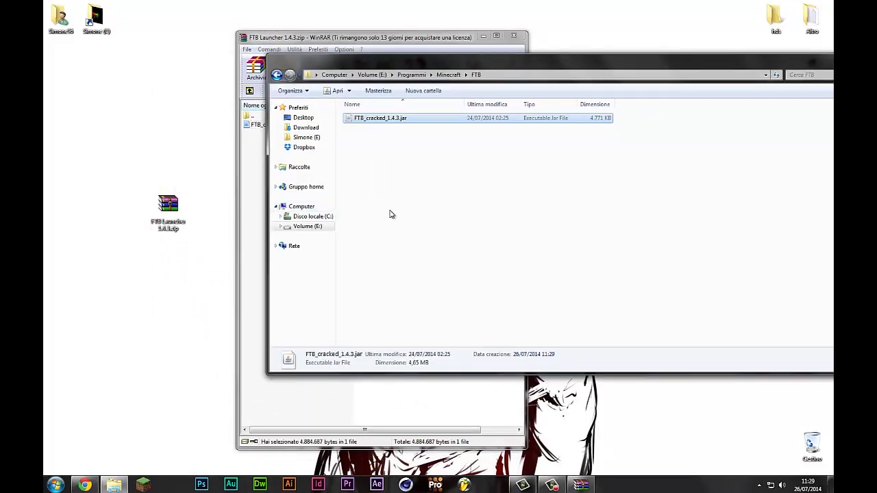
{"action": "left_click_drag", "start_coordinate": [465, 34], "coordinate": [436, 28]}
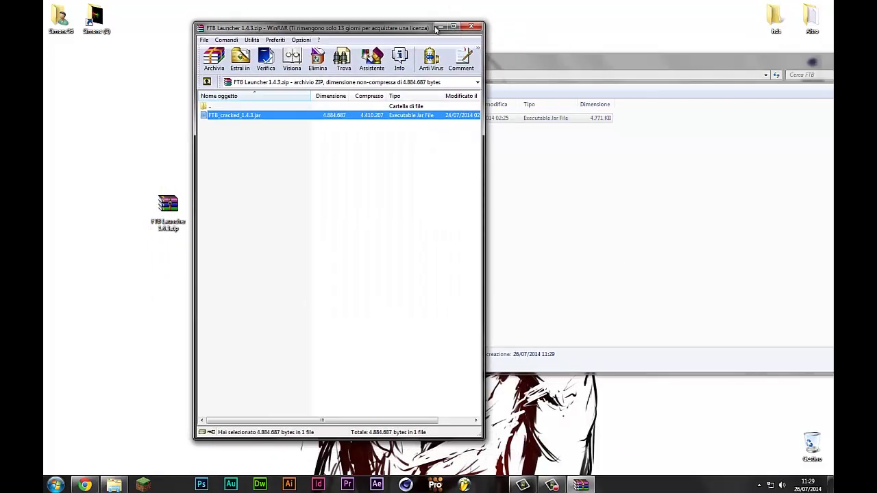
{"action": "left_click", "coordinate": [472, 27]}
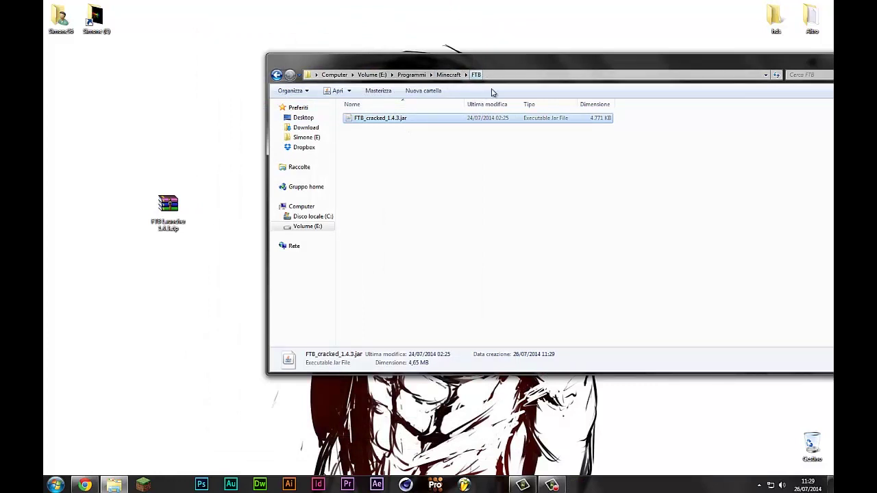
Step: Run FTB_cracked_1.4.3.jar and apply the first-run settings with install folder E:\Programmi\Minecraft\FTB and language English (US)
{"action": "double_click", "coordinate": [390, 120]}
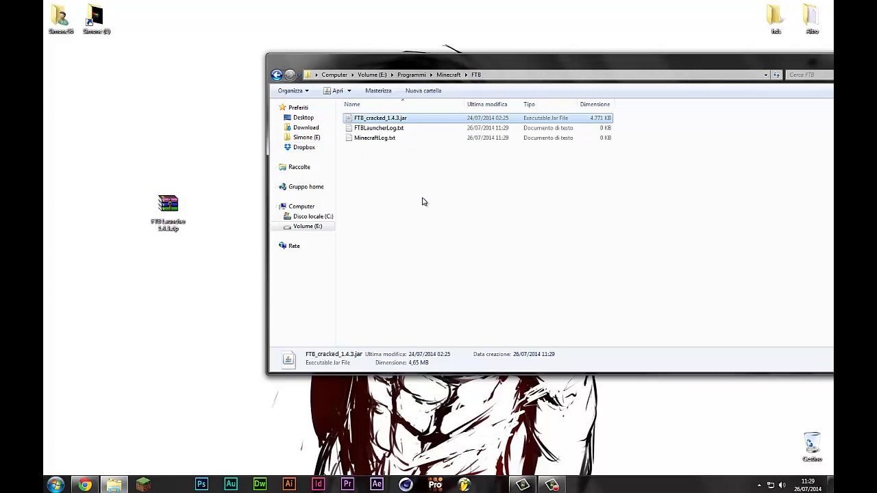
{"action": "left_click_drag", "start_coordinate": [497, 223], "coordinate": [429, 323]}
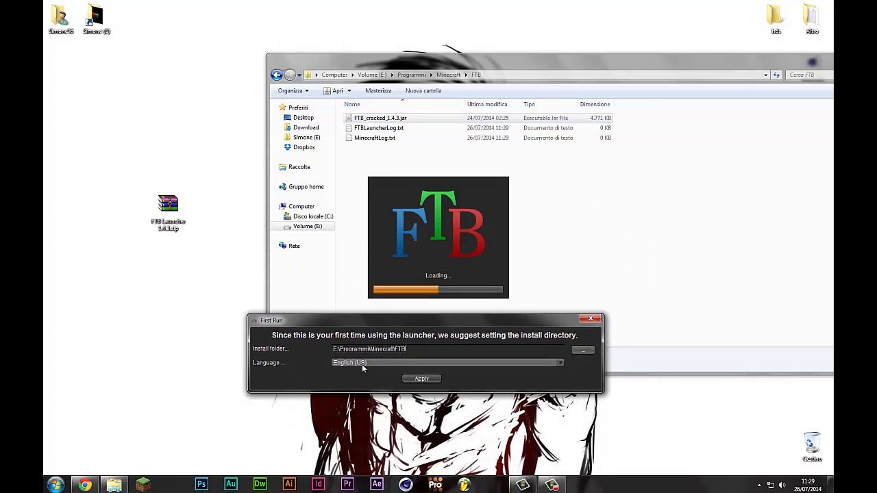
{"action": "left_click", "coordinate": [466, 365]}
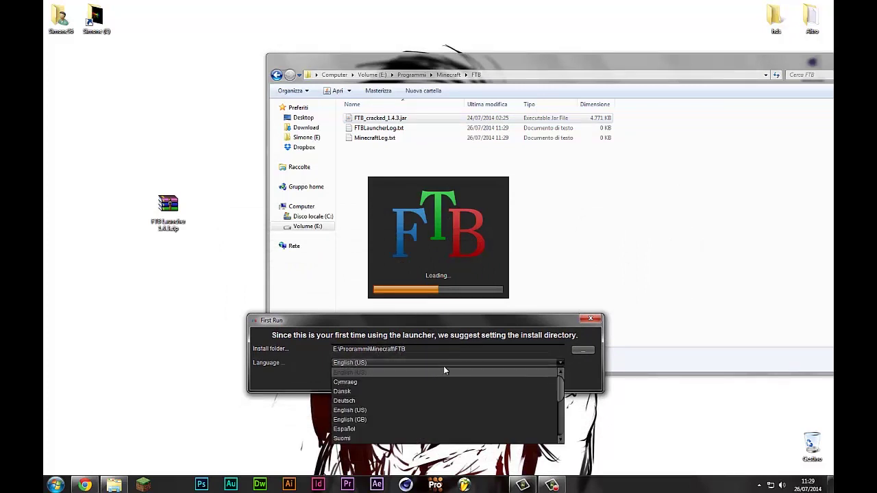
{"action": "left_click", "coordinate": [444, 370]}
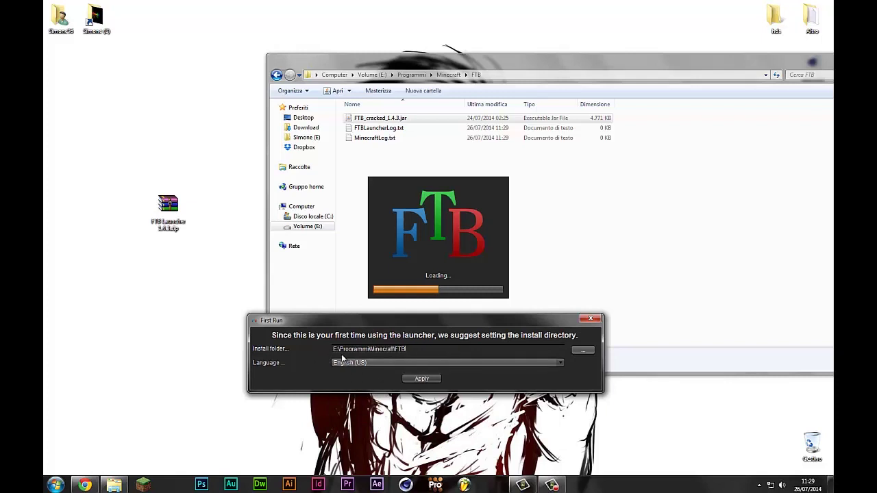
{"action": "left_click", "coordinate": [422, 380]}
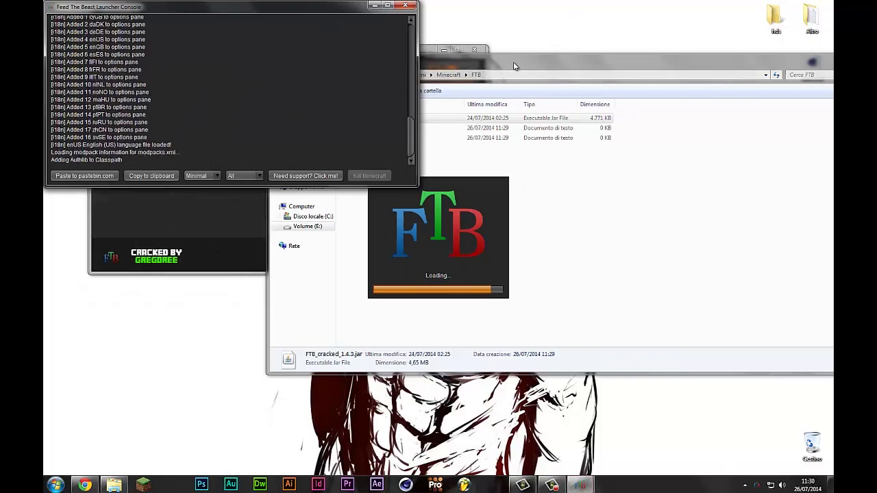
Step: Clear the FTB folder window off the desktop and move the launcher window out from behind its console
{"action": "left_click", "coordinate": [728, 62]}
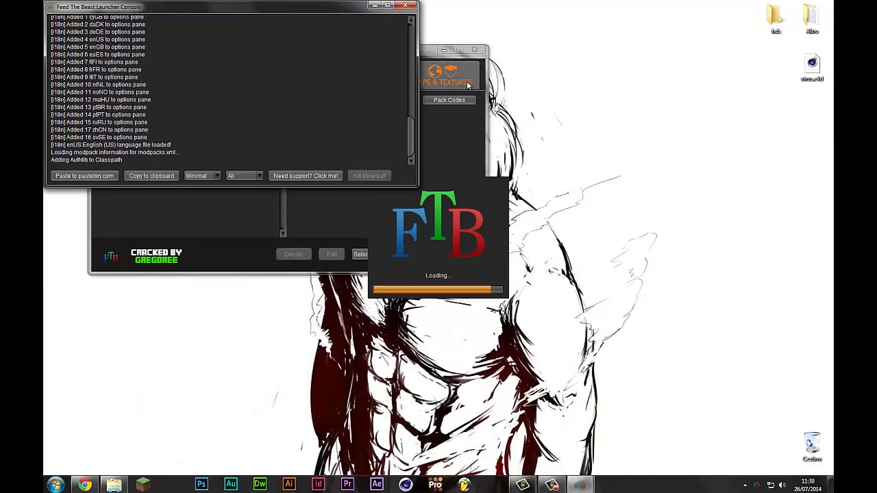
{"action": "left_click_drag", "start_coordinate": [430, 57], "coordinate": [646, 40]}
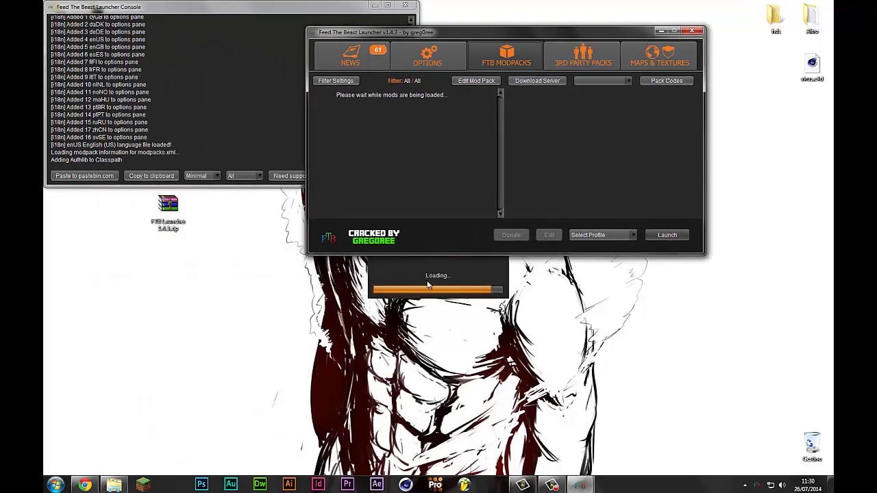
{"action": "left_click_drag", "start_coordinate": [495, 48], "coordinate": [701, 130]}
{"action": "left_click_drag", "start_coordinate": [613, 135], "coordinate": [329, 54]}
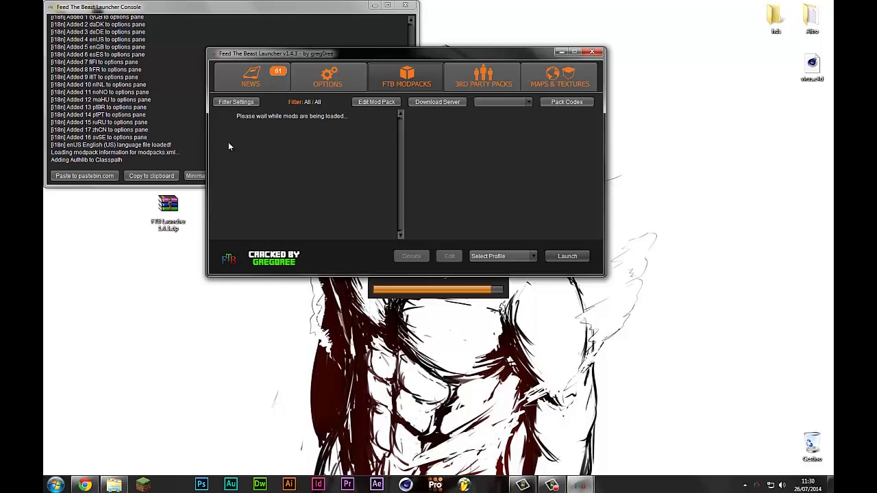
{"action": "left_click_drag", "start_coordinate": [259, 55], "coordinate": [287, 61]}
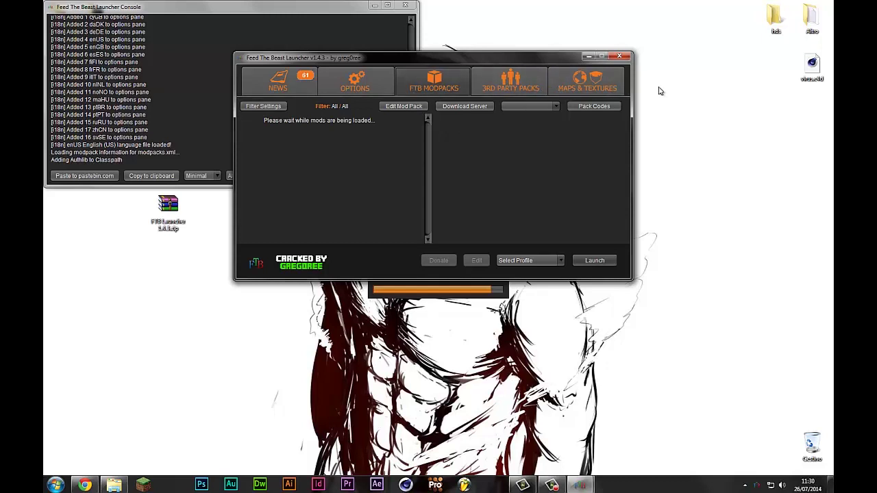
Step: Try a higher maximum RAM in the launcher options and return it to 2.0 GB
{"action": "left_click", "coordinate": [340, 79]}
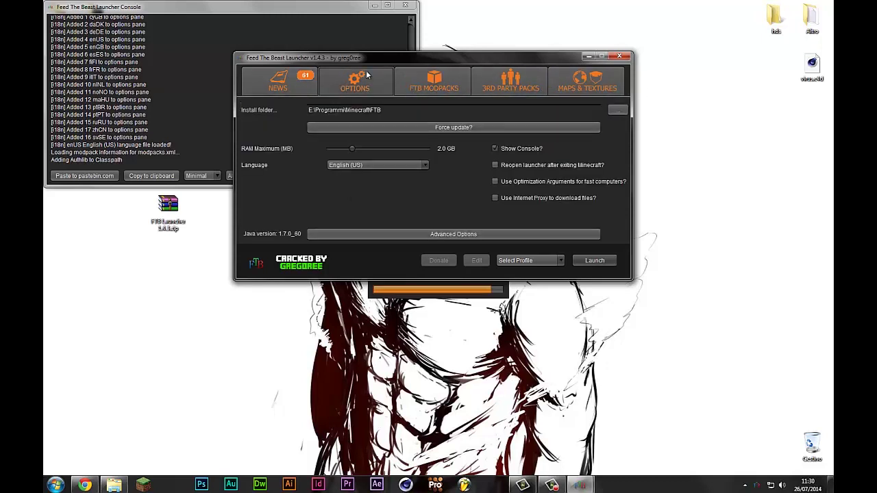
{"action": "left_click_drag", "start_coordinate": [519, 59], "coordinate": [535, 42]}
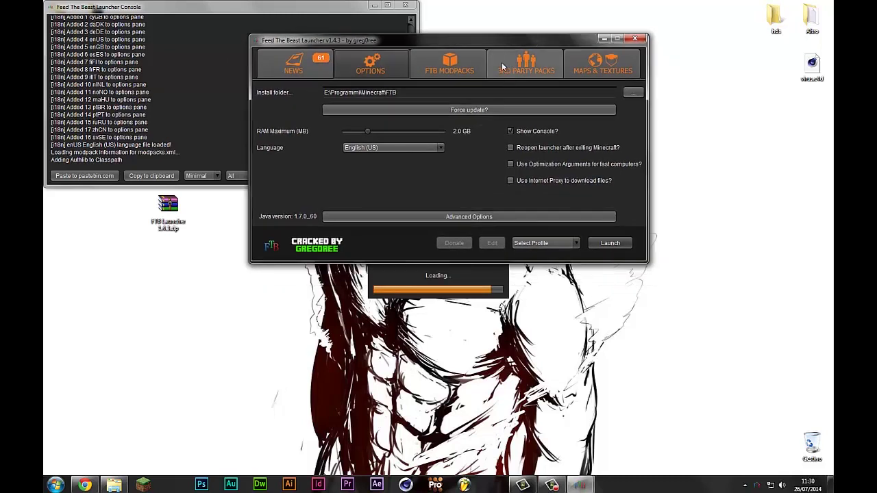
{"action": "left_click_drag", "start_coordinate": [367, 131], "coordinate": [446, 133]}
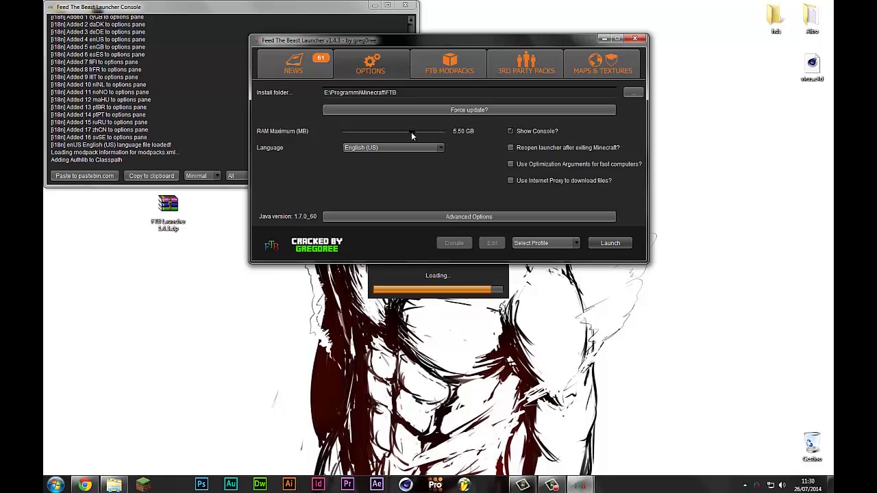
{"action": "left_click_drag", "start_coordinate": [421, 137], "coordinate": [368, 135]}
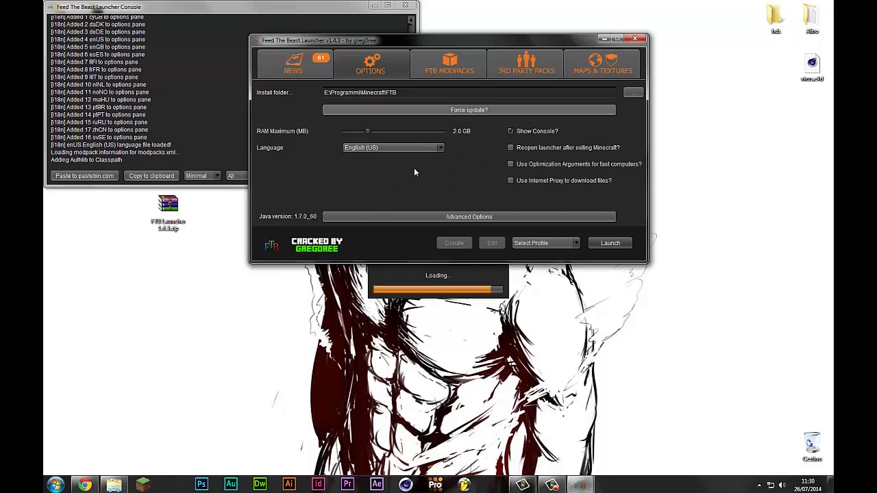
Step: Look through the launcher news, including the Introducing JamPacked article
{"action": "left_click", "coordinate": [293, 65]}
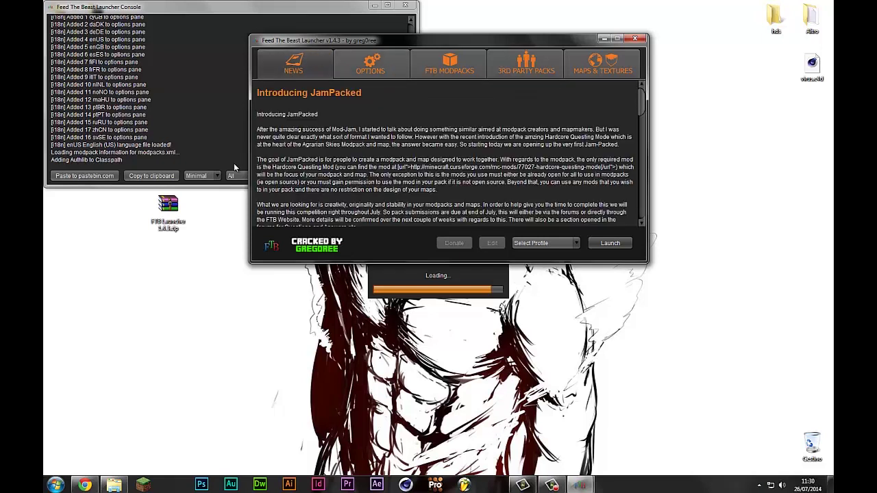
{"action": "scroll", "coordinate": [644, 100], "scroll_direction": "down", "scroll_amount": 3}
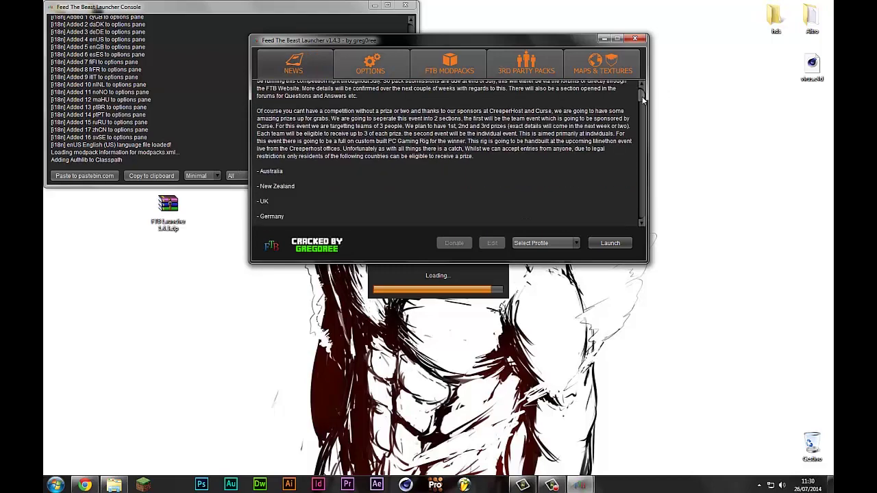
{"action": "scroll", "coordinate": [643, 100], "scroll_direction": "down", "scroll_amount": 10}
{"action": "scroll", "coordinate": [644, 92], "scroll_direction": "up", "scroll_amount": 20}
{"action": "scroll", "coordinate": [644, 100], "scroll_direction": "down", "scroll_amount": 15}
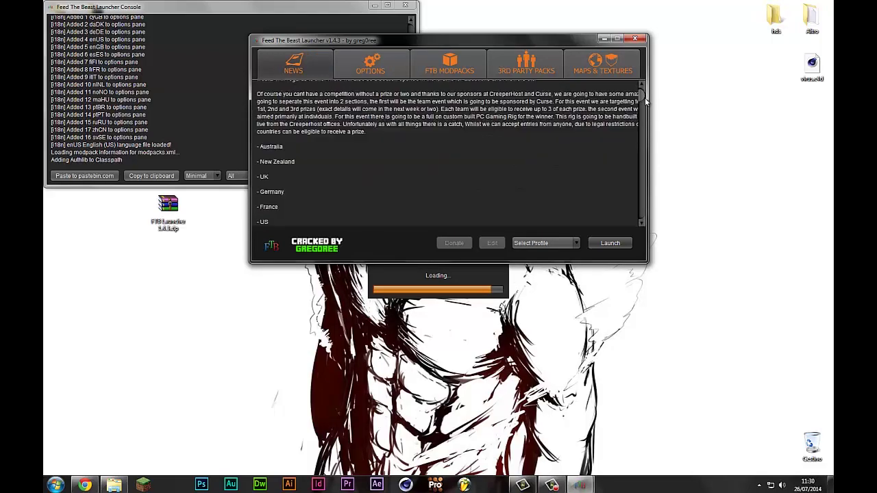
{"action": "left_click_drag", "start_coordinate": [644, 102], "coordinate": [644, 92]}
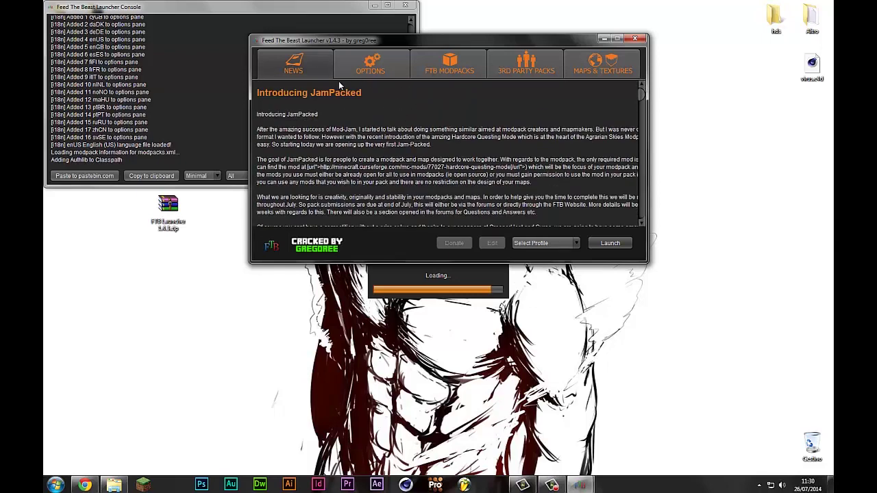
Step: Browse the list of FTB modpacks
{"action": "left_click", "coordinate": [440, 66]}
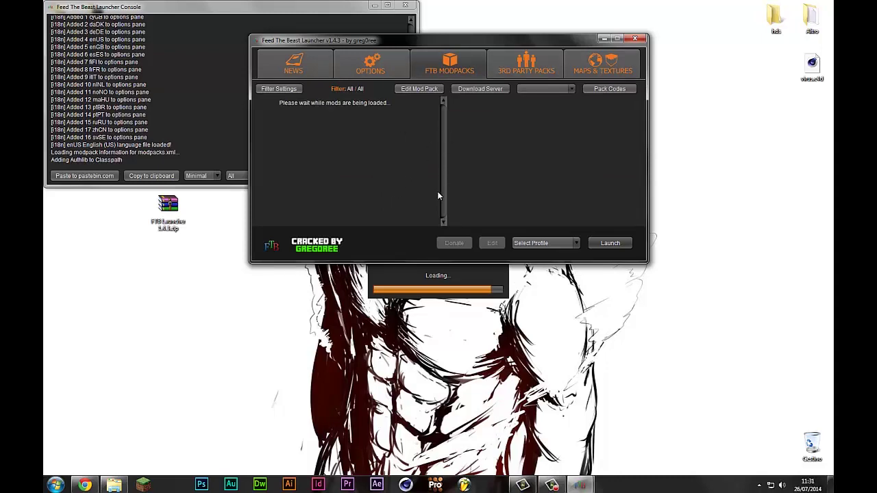
{"action": "left_click_drag", "start_coordinate": [440, 40], "coordinate": [492, 28]}
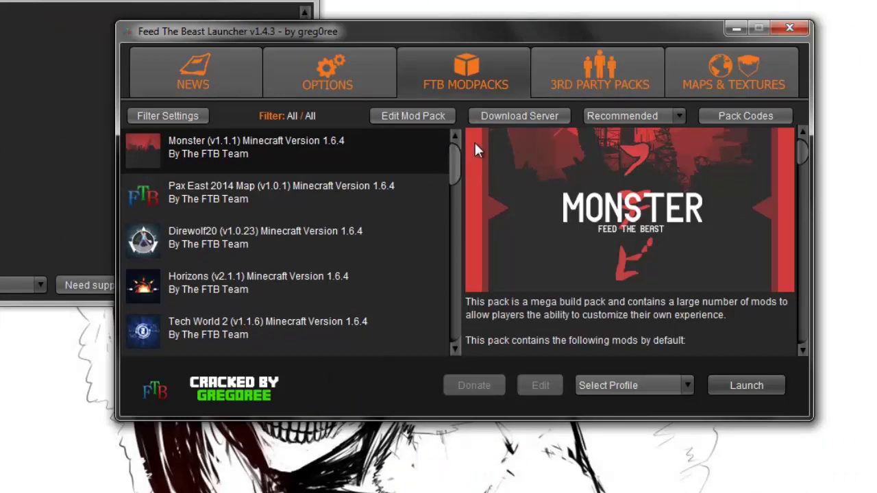
{"action": "left_click_drag", "start_coordinate": [456, 164], "coordinate": [431, 65]}
{"action": "left_click_drag", "start_coordinate": [455, 161], "coordinate": [395, 129]}
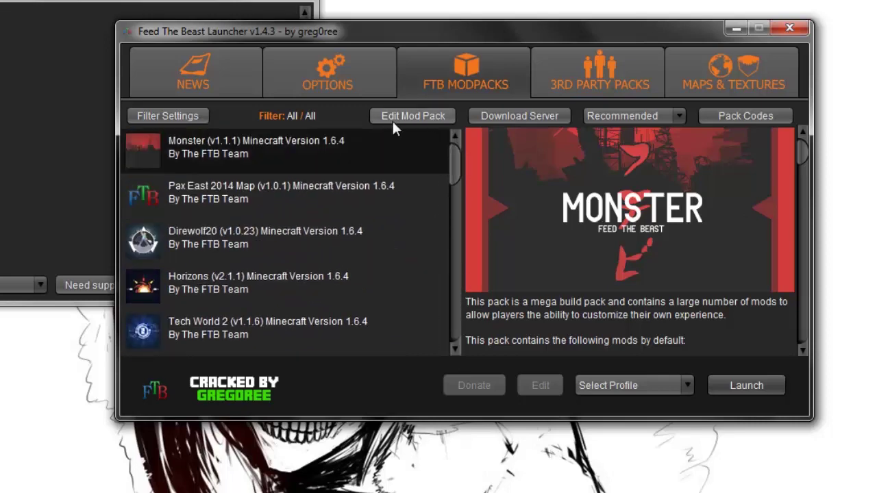
Step: Filter the FTB modpacks by Minecraft version 1.7.10 with availability All
{"action": "left_click", "coordinate": [186, 115]}
{"action": "left_click", "coordinate": [538, 185]}
{"action": "left_click_drag", "start_coordinate": [546, 238], "coordinate": [547, 275]}
{"action": "left_click", "coordinate": [509, 322]}
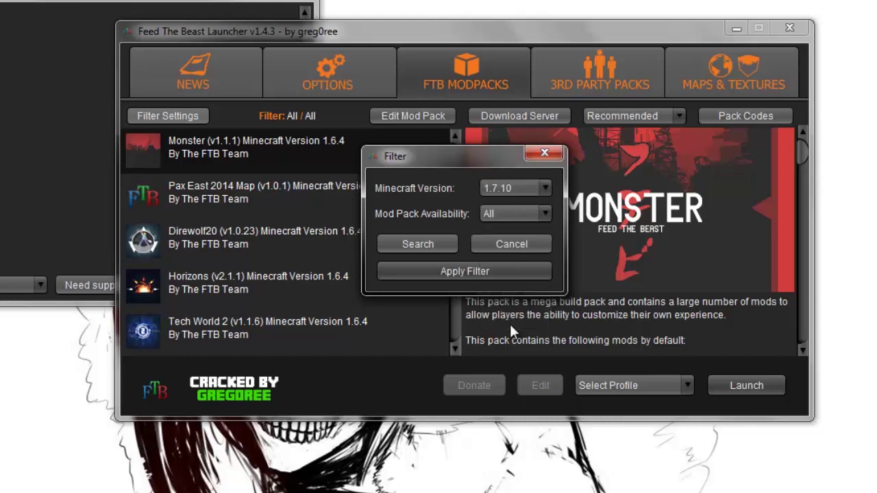
{"action": "left_click", "coordinate": [466, 274]}
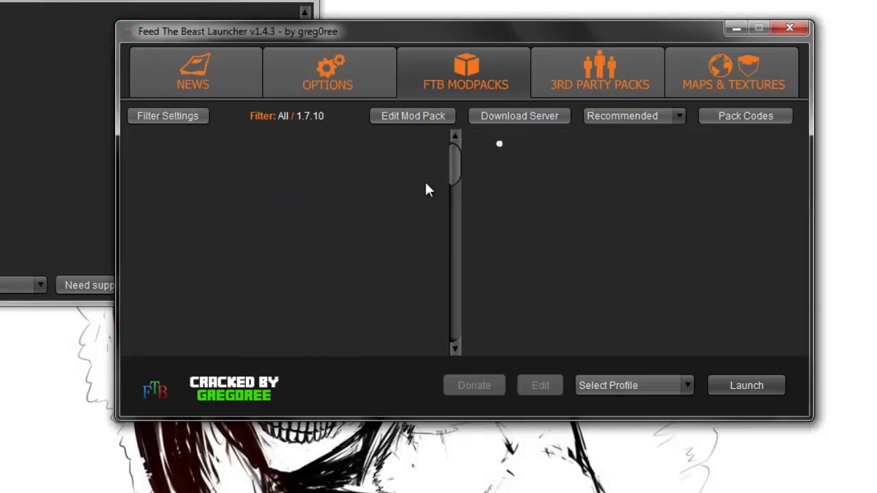
Step: Change the modpack filter to Minecraft version 1.7.2 and apply it
{"action": "left_click", "coordinate": [203, 118]}
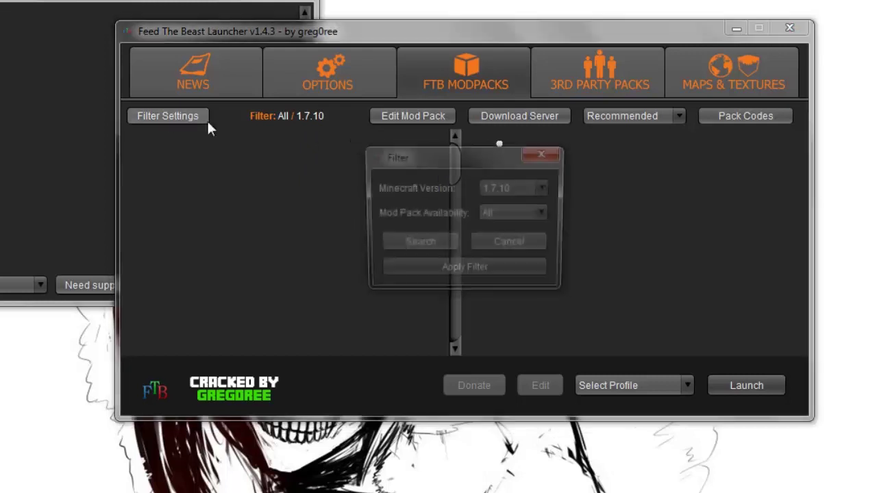
{"action": "left_click", "coordinate": [514, 189]}
{"action": "left_click", "coordinate": [514, 259]}
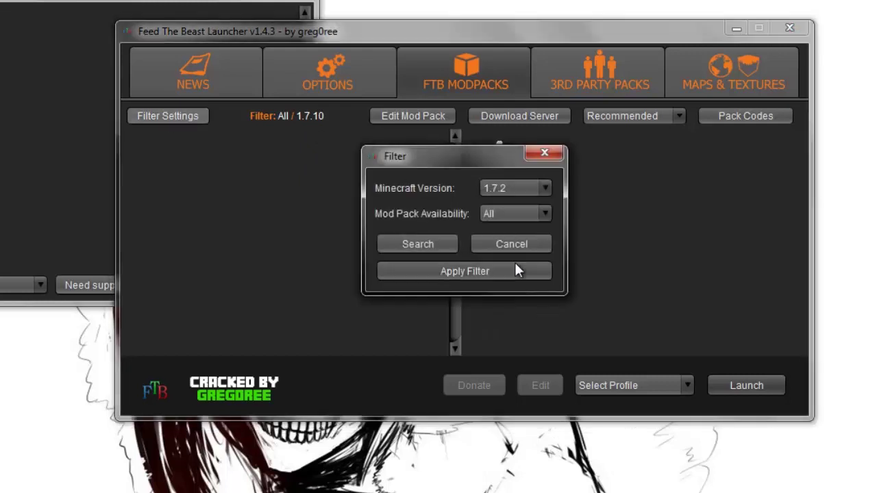
{"action": "left_click", "coordinate": [478, 272]}
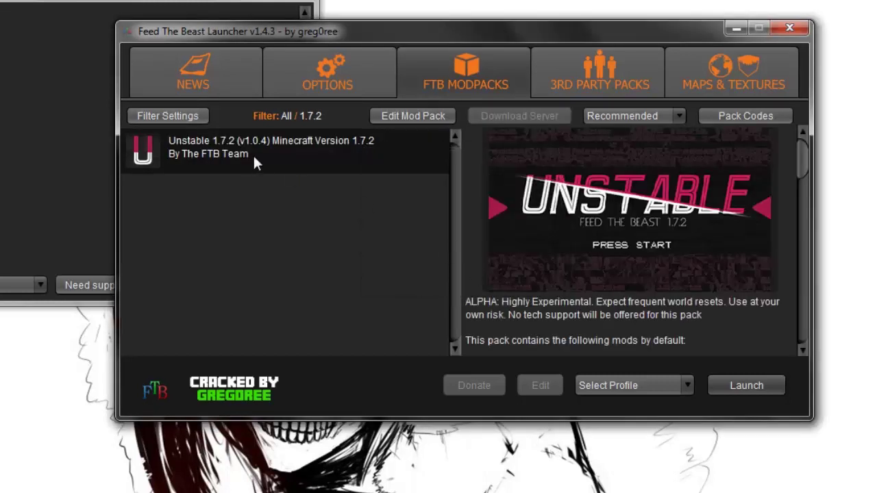
Step: Reset the modpack filter to Minecraft version All, apply it, and return to the start of the modpack list
{"action": "left_click", "coordinate": [199, 116]}
{"action": "left_click", "coordinate": [503, 190]}
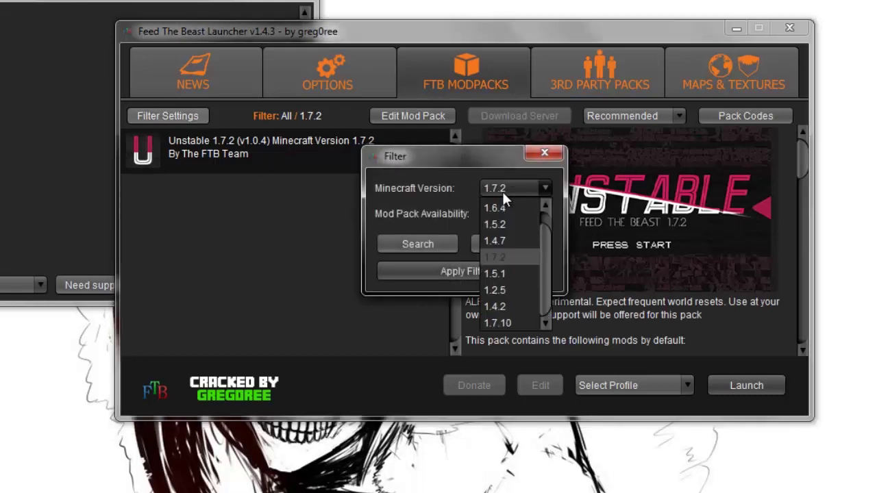
{"action": "scroll", "coordinate": [544, 226], "scroll_direction": "up", "scroll_amount": 2}
{"action": "left_click", "coordinate": [521, 203]}
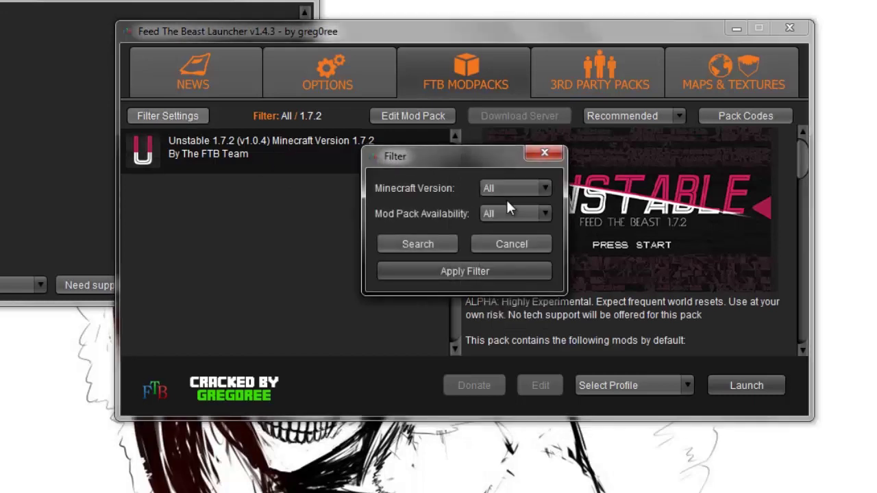
{"action": "left_click", "coordinate": [467, 271]}
{"action": "left_click_drag", "start_coordinate": [454, 308], "coordinate": [444, 128]}
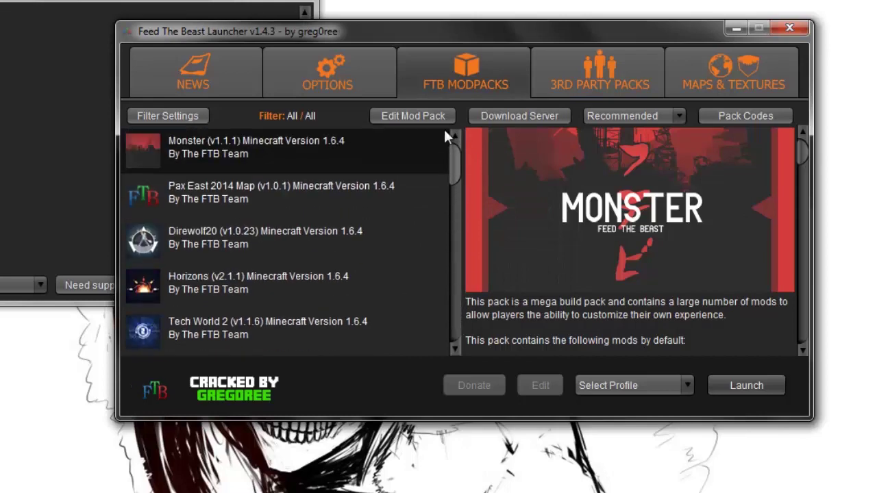
Step: Browse the third-party modpacks and preview the BloodNBones pack
{"action": "left_click", "coordinate": [592, 77]}
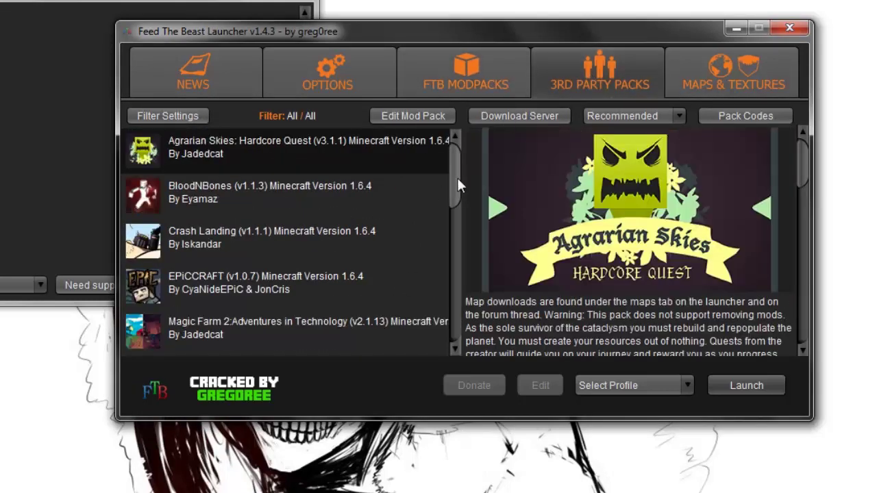
{"action": "left_click_drag", "start_coordinate": [456, 177], "coordinate": [456, 173]}
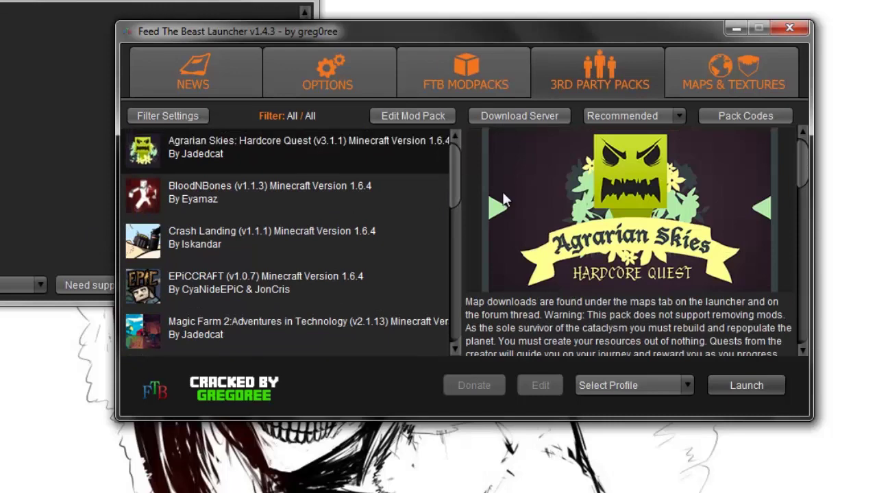
{"action": "left_click", "coordinate": [322, 228]}
{"action": "left_click", "coordinate": [394, 195]}
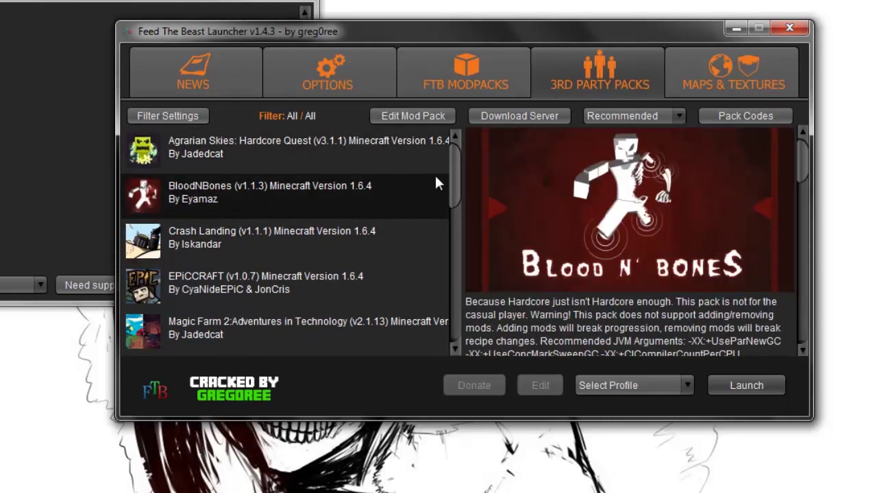
{"action": "left_click_drag", "start_coordinate": [453, 177], "coordinate": [453, 225]}
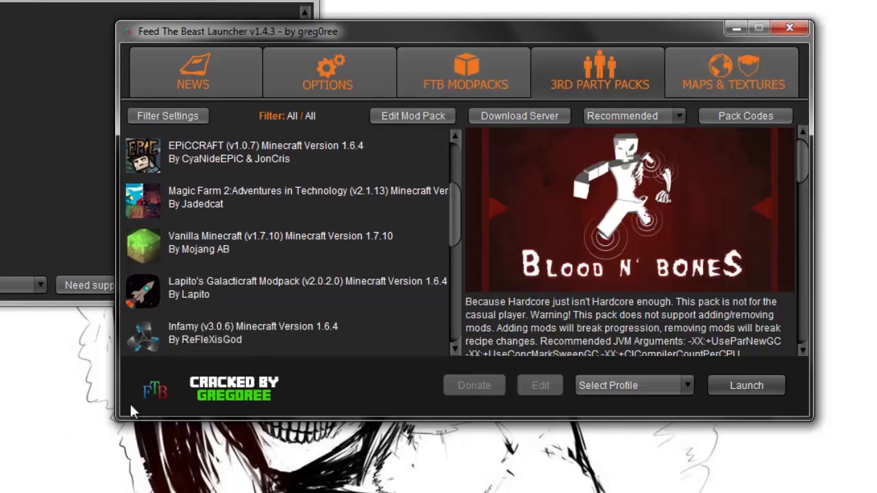
{"action": "left_click_drag", "start_coordinate": [454, 214], "coordinate": [449, 232]}
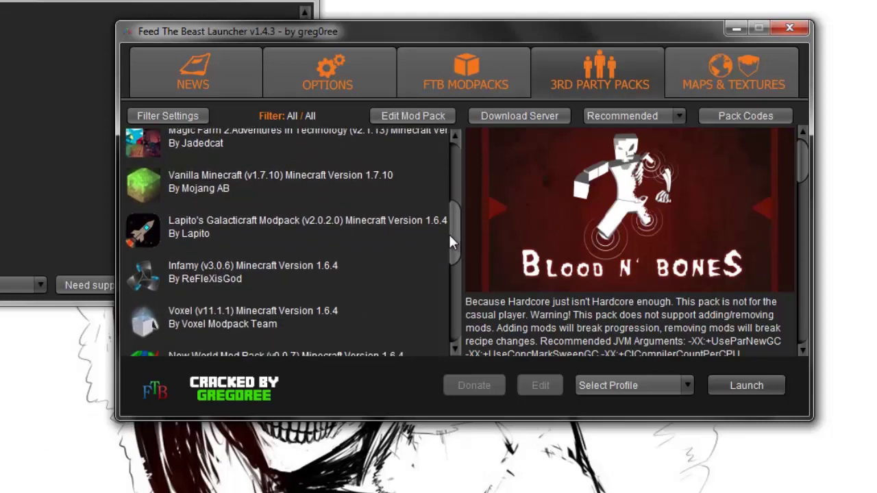
Step: View the details and included mods of the Vanilla Minecraft 1.7.10 pack
{"action": "left_click", "coordinate": [378, 186]}
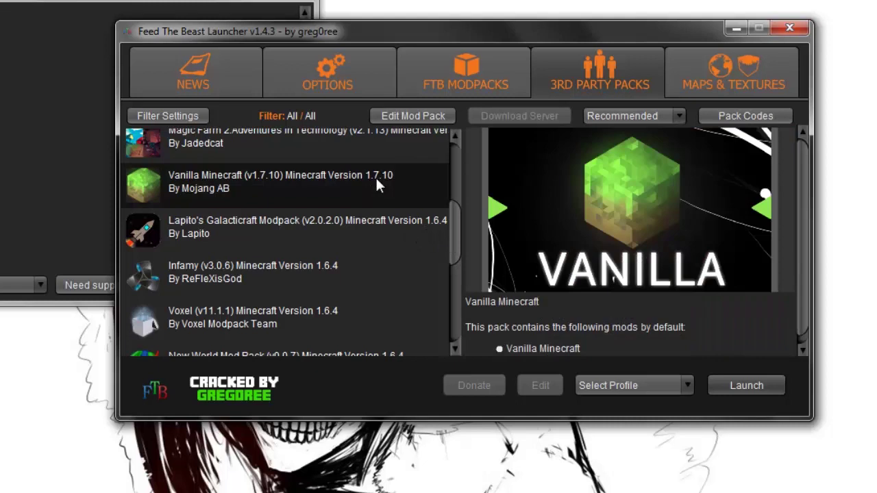
{"action": "left_click_drag", "start_coordinate": [802, 178], "coordinate": [799, 222]}
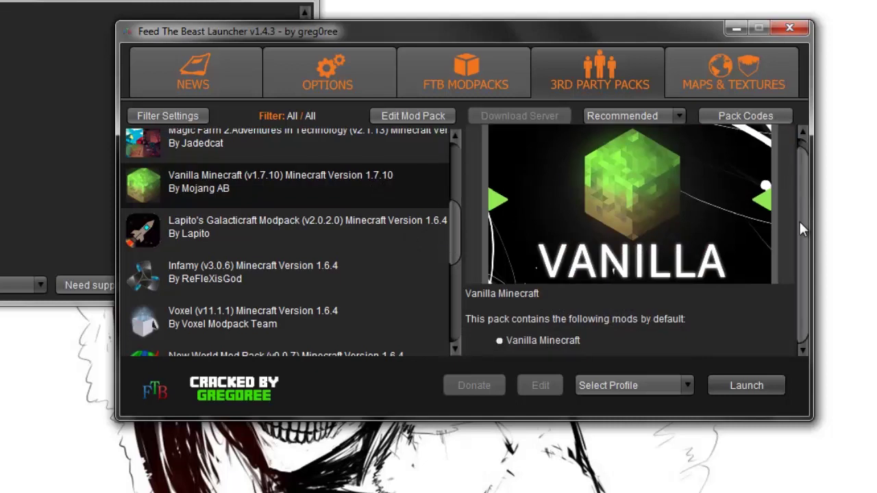
{"action": "left_click_drag", "start_coordinate": [453, 213], "coordinate": [454, 133]}
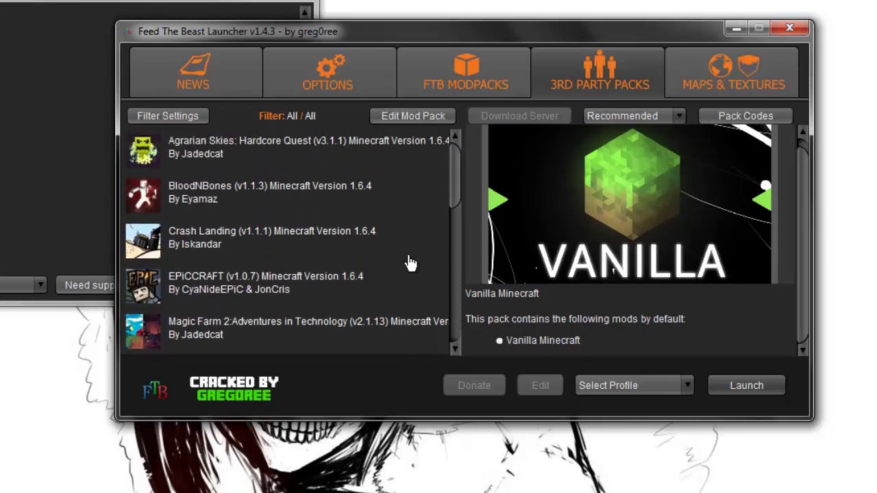
Step: Browse the available texture packs and preview the Jadedcat Mixpack
{"action": "left_click", "coordinate": [767, 68]}
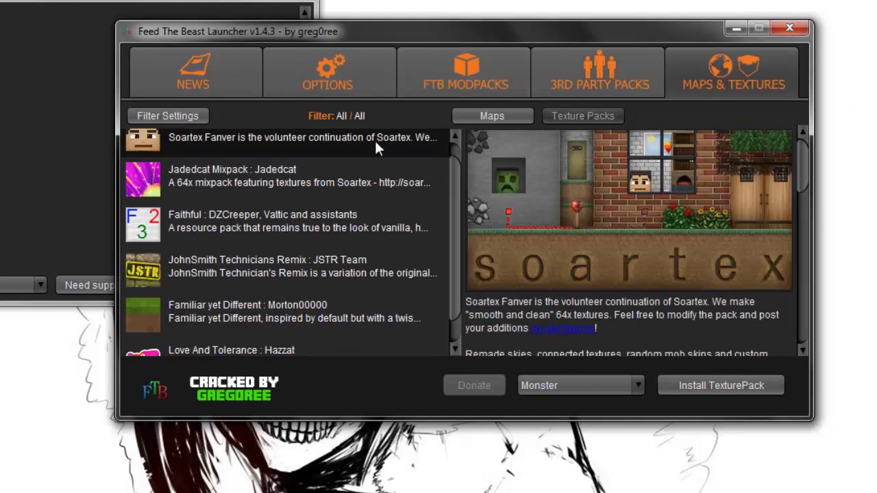
{"action": "scroll", "coordinate": [455, 205], "scroll_direction": "down", "scroll_amount": 2}
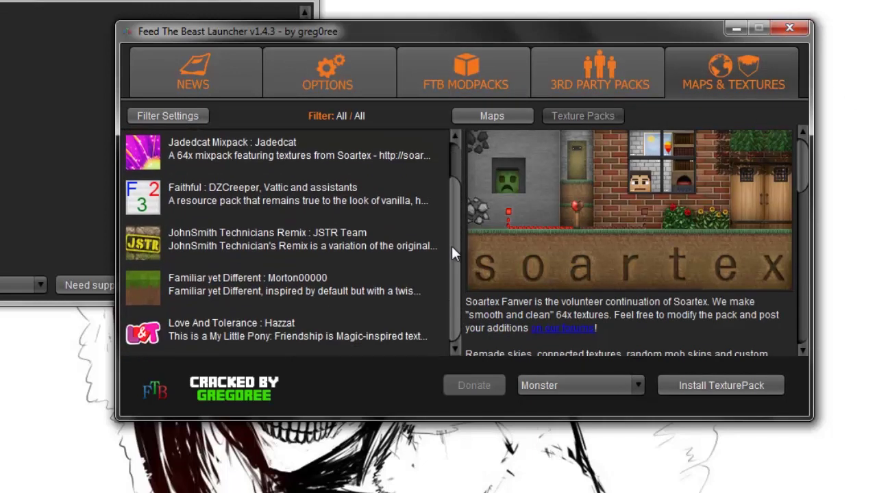
{"action": "scroll", "coordinate": [450, 190], "scroll_direction": "up", "scroll_amount": 2}
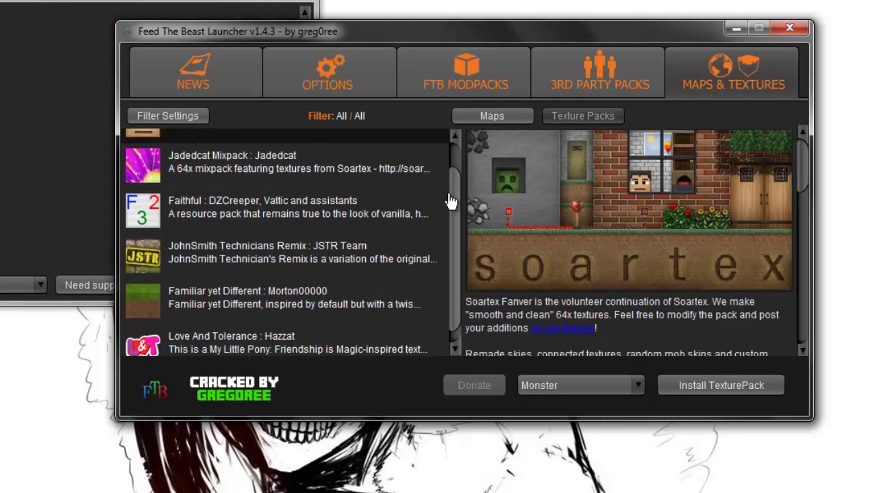
{"action": "scroll", "coordinate": [450, 190], "scroll_direction": "down", "scroll_amount": 1}
{"action": "left_click", "coordinate": [393, 178]}
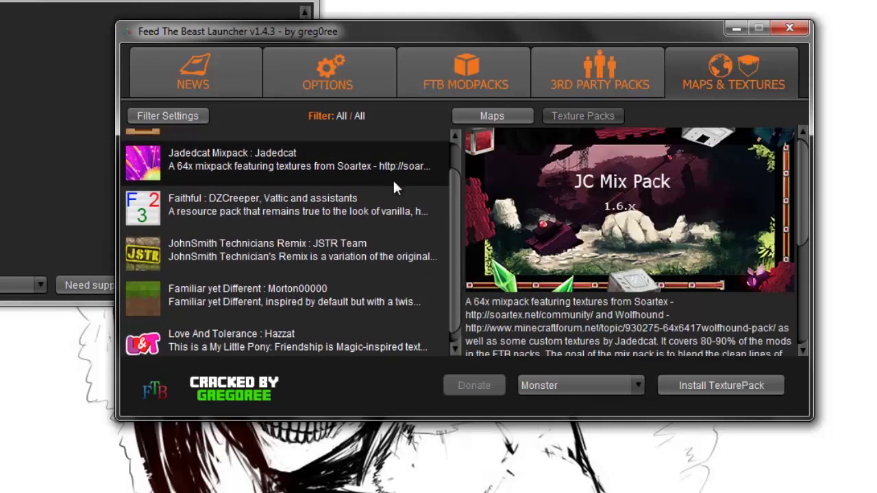
{"action": "left_click_drag", "start_coordinate": [456, 212], "coordinate": [457, 139]}
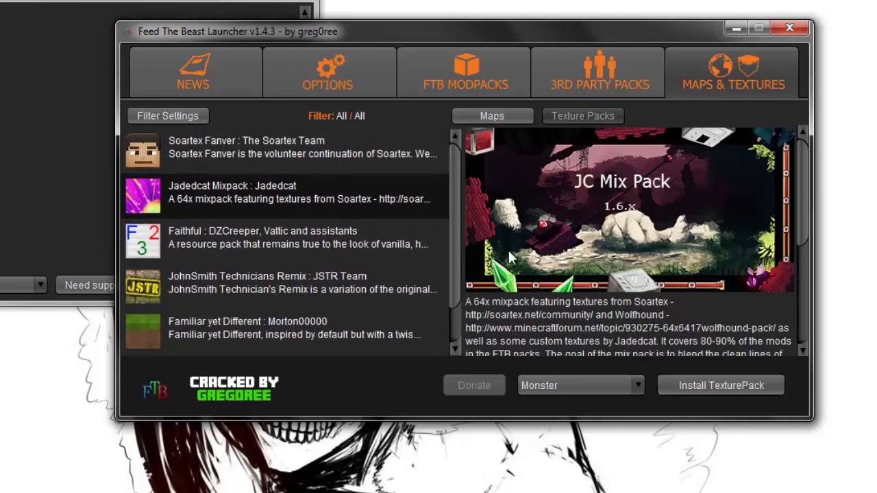
Step: Return to the FTB modpacks and create a launcher profile, entering the account username and password with password and auth token remembered
{"action": "left_click", "coordinate": [496, 82]}
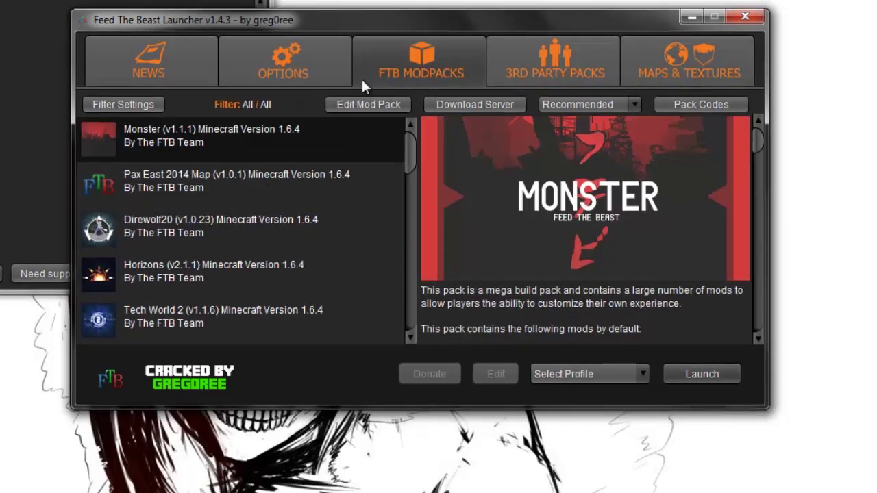
{"action": "left_click_drag", "start_coordinate": [374, 25], "coordinate": [366, 17]}
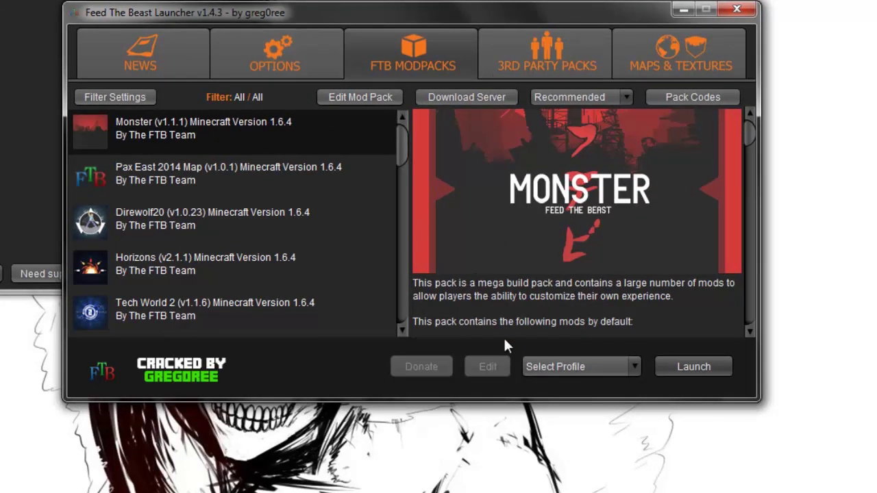
{"action": "left_click", "coordinate": [630, 368]}
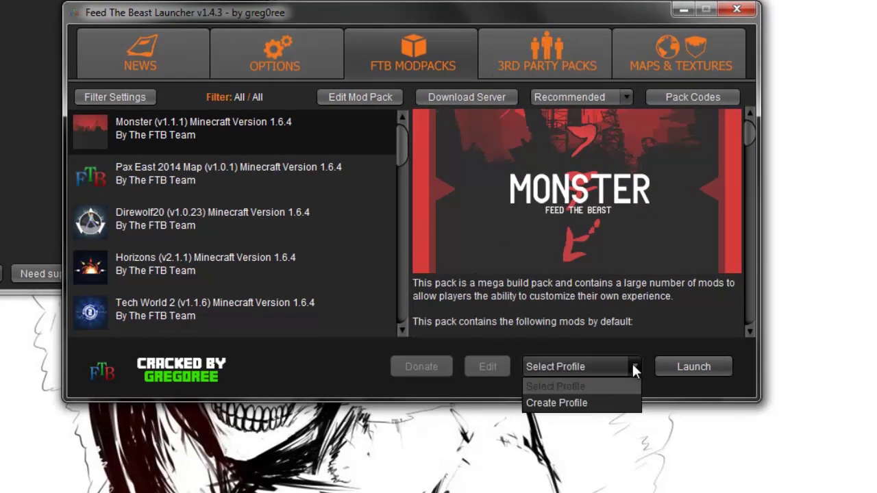
{"action": "left_click", "coordinate": [551, 404]}
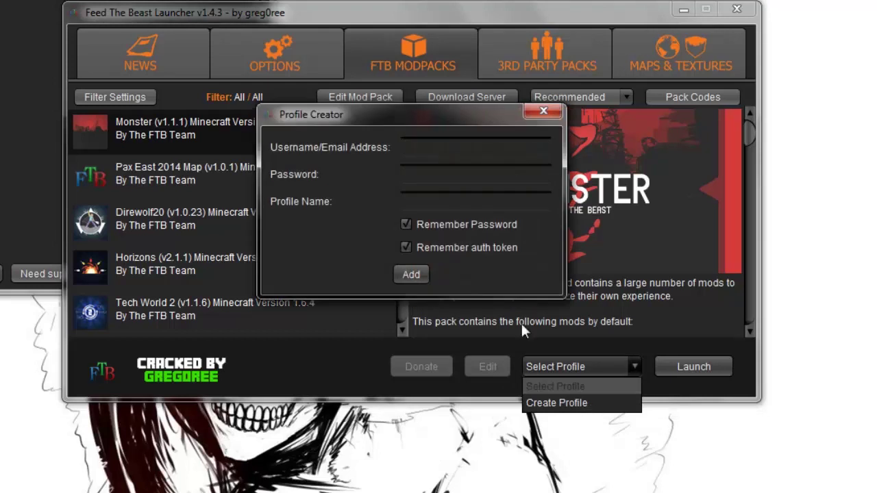
{"action": "left_click", "coordinate": [432, 144]}
{"action": "type", "text": "Simone"}
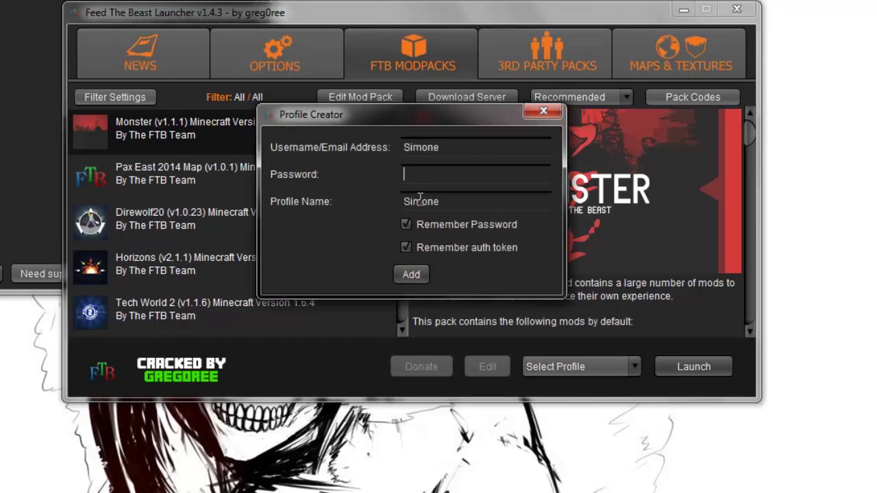
{"action": "type", "text": "**********"}
{"action": "left_click", "coordinate": [411, 275]}
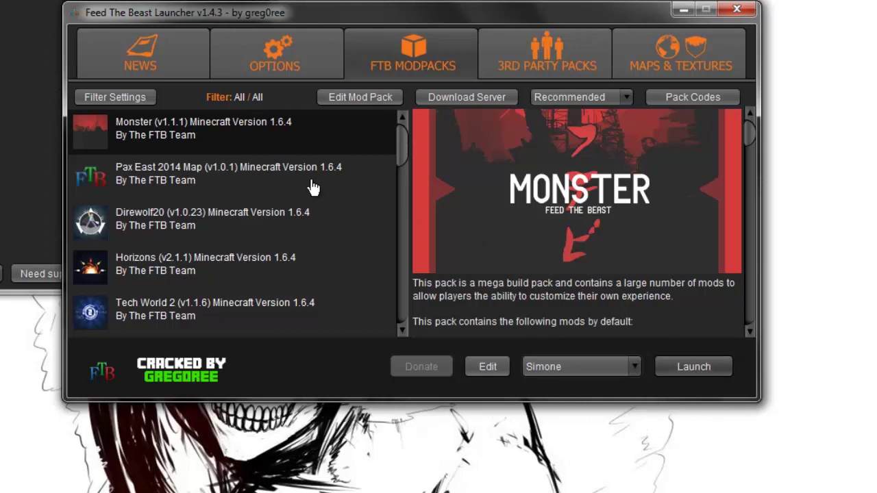
{"action": "mouse_move", "coordinate": [404, 151]}
{"action": "left_mouse_down"}
{"action": "mouse_move", "coordinate": [406, 159]}
{"action": "mouse_move", "coordinate": [405, 141]}
{"action": "left_mouse_up"}
{"action": "mouse_move", "coordinate": [407, 141]}
{"action": "left_mouse_down"}
{"action": "mouse_move", "coordinate": [407, 162]}
{"action": "mouse_move", "coordinate": [408, 143]}
{"action": "left_mouse_up"}
{"action": "left_click_drag", "start_coordinate": [433, 14], "coordinate": [377, 95]}
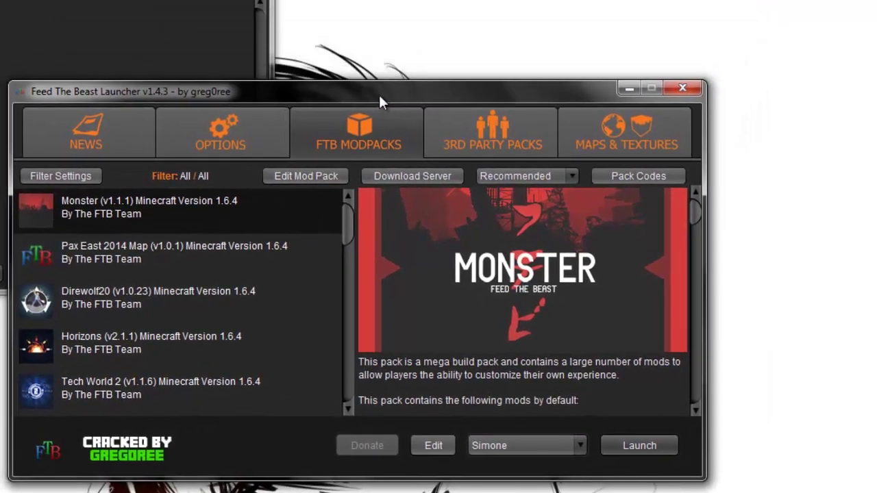